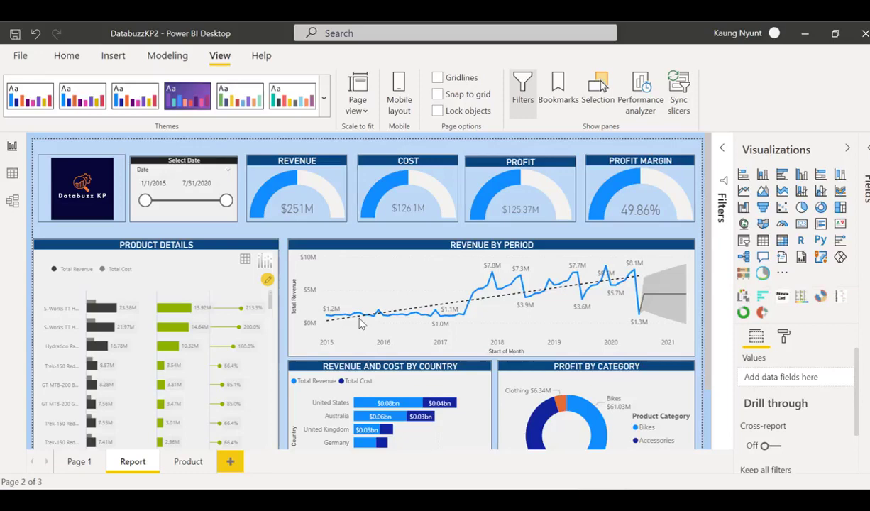
Step: Examine the Revenue, Cost, Profit and Profit Margin gauges, selecting each one in turn
left_click(297, 165)
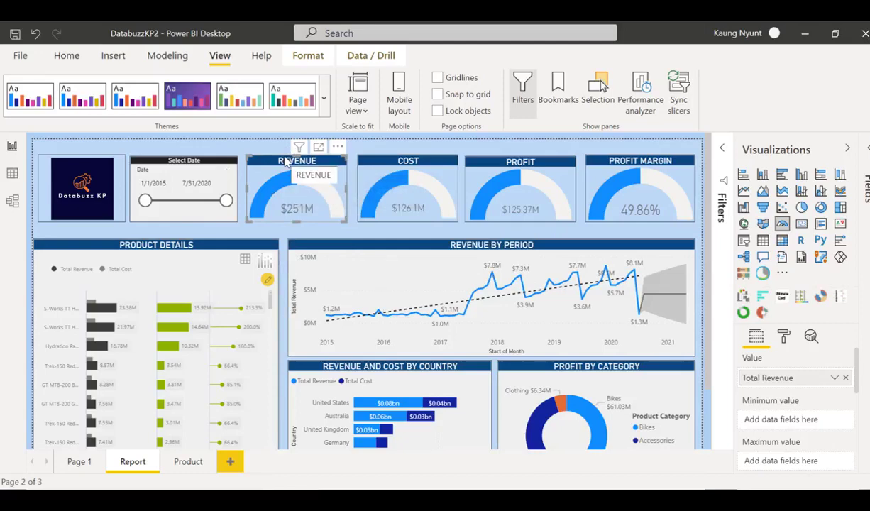
left_click(372, 156)
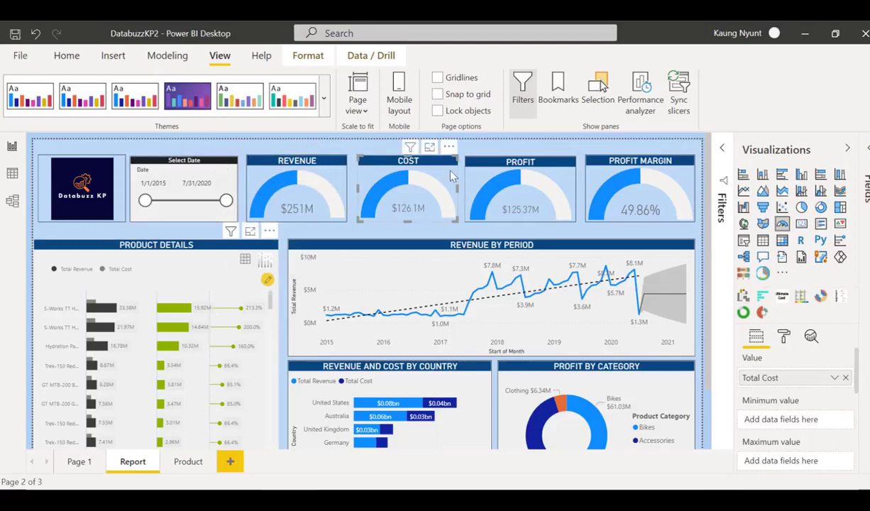
left_click(471, 161)
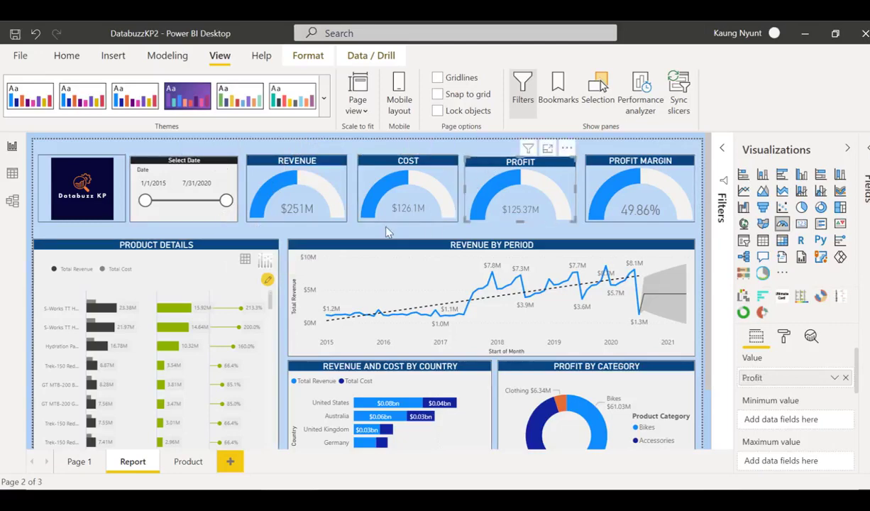
left_click(612, 162)
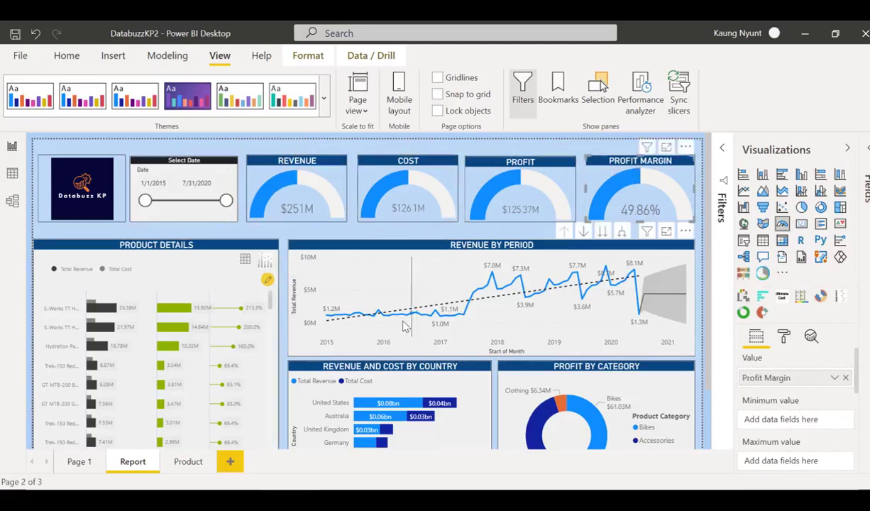
Step: Inspect the Revenue by Period line chart, reading its monthly values from 2015 to 2020
mouse_move(401, 325)
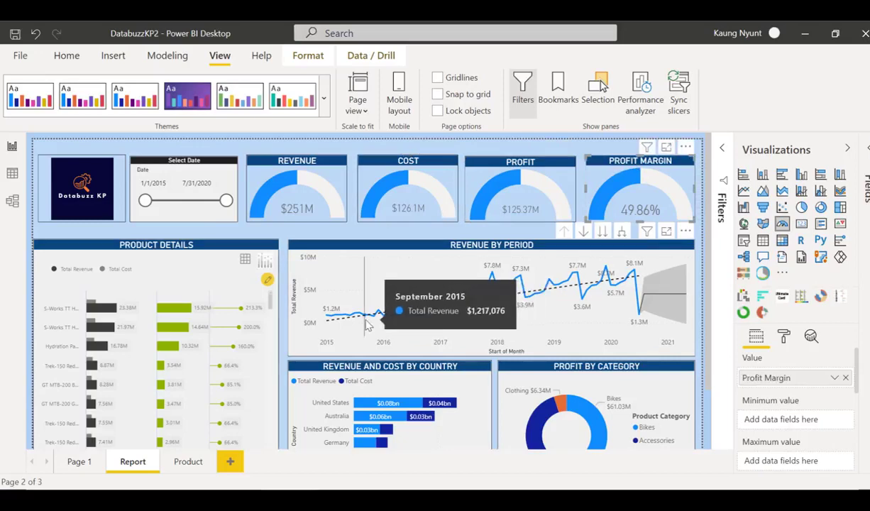
left_click(317, 249)
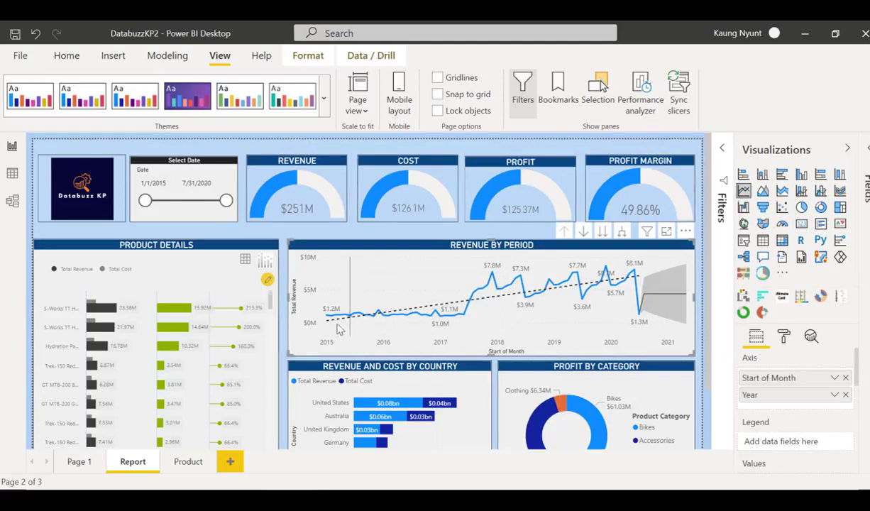
mouse_move(324, 341)
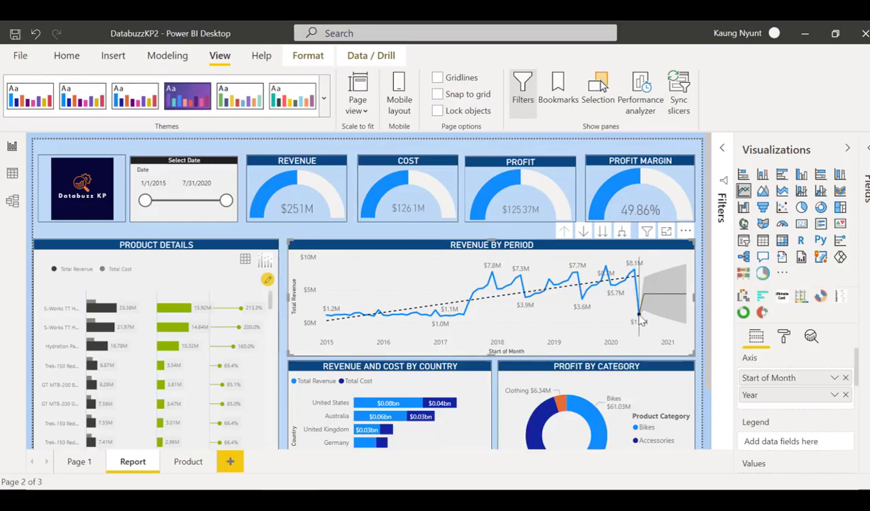
mouse_move(641, 320)
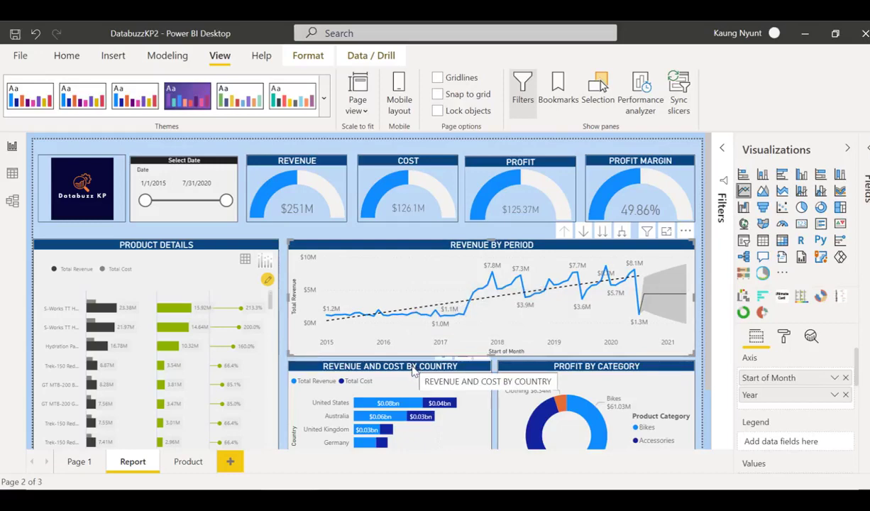
Step: Cross-filter the report by United States in the Revenue and Cost by Country chart and review the other visuals
scroll(416, 376, "down", 1)
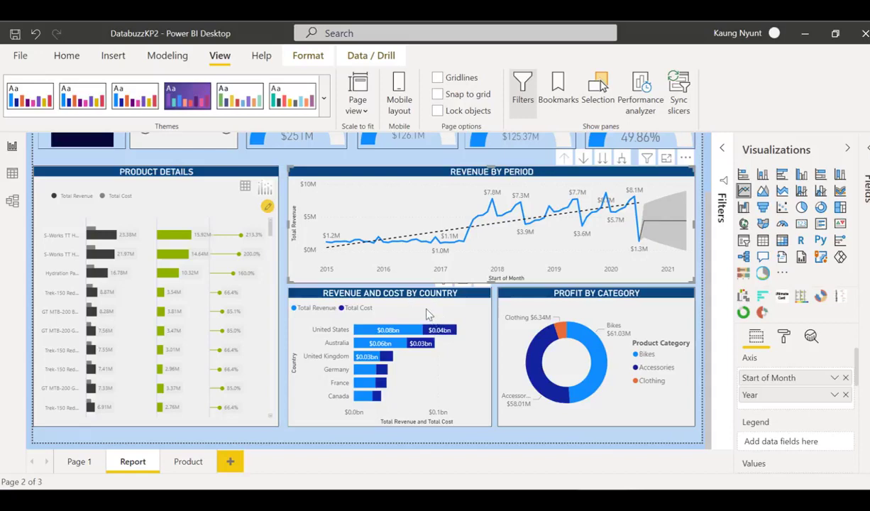
left_click(381, 333)
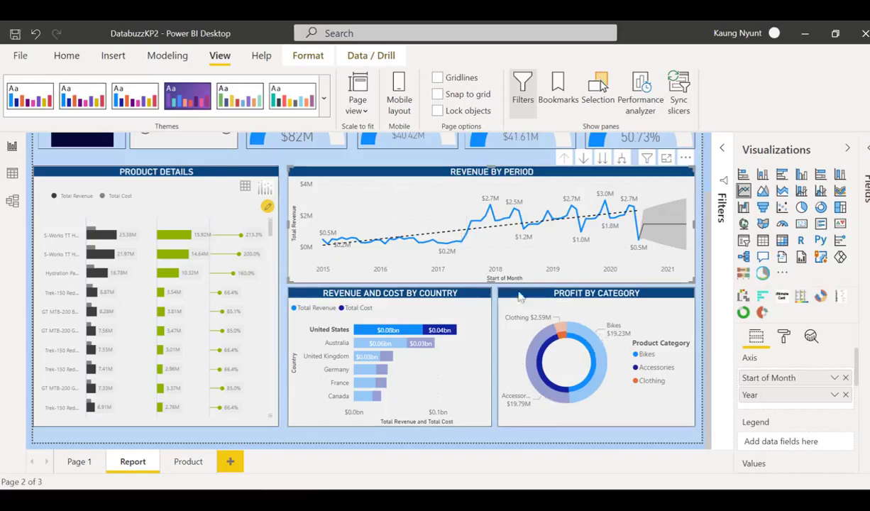
mouse_move(622, 217)
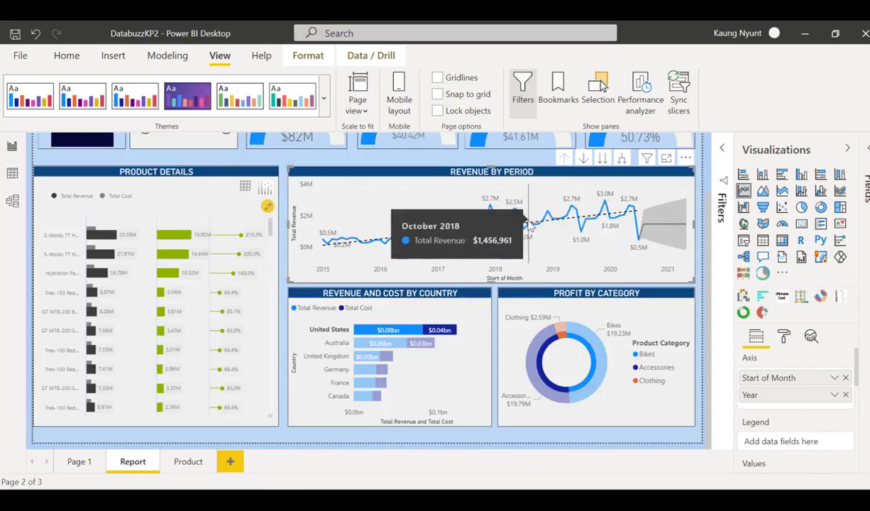
scroll(508, 212, "up", 2)
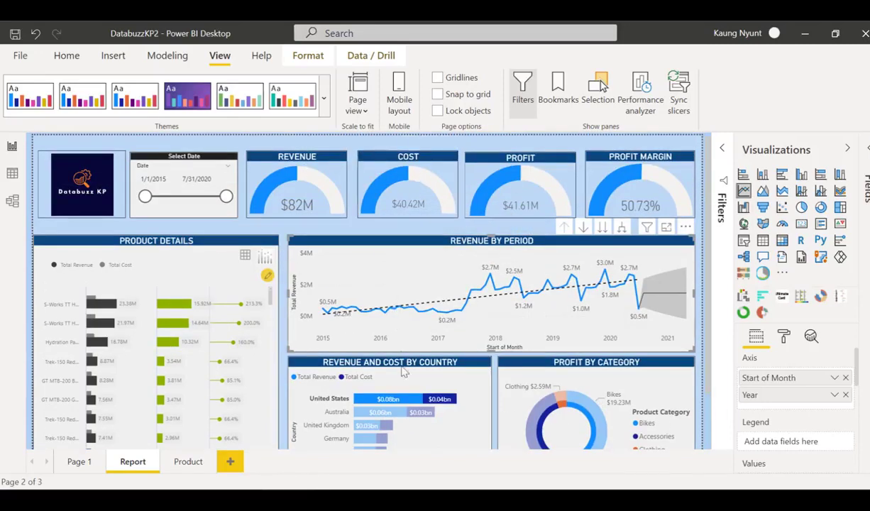
scroll(389, 339, "down", 2)
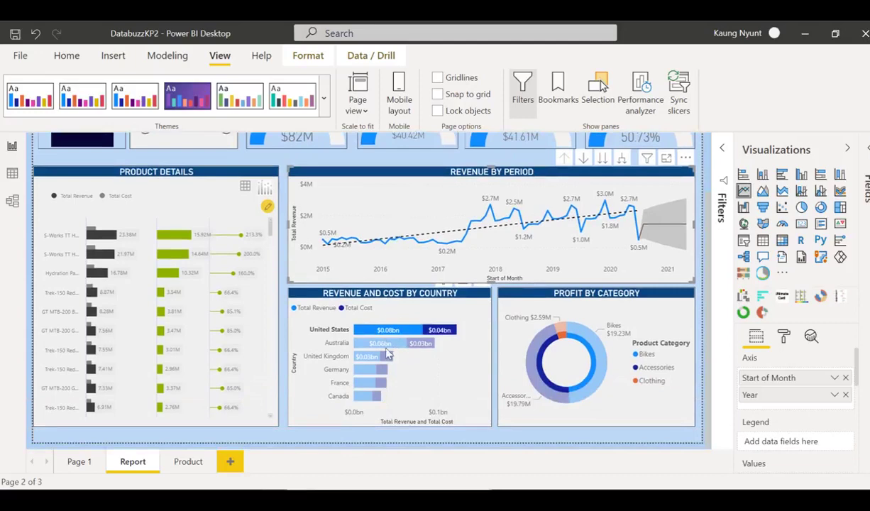
Step: Cross-filter the report by Australia, review the other visuals, and clear the country selection
left_click(383, 344)
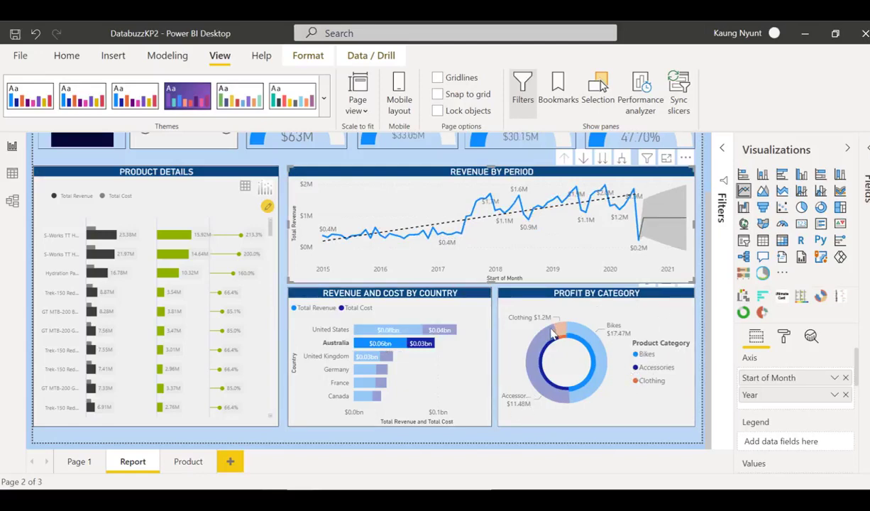
scroll(474, 319, "up", 1)
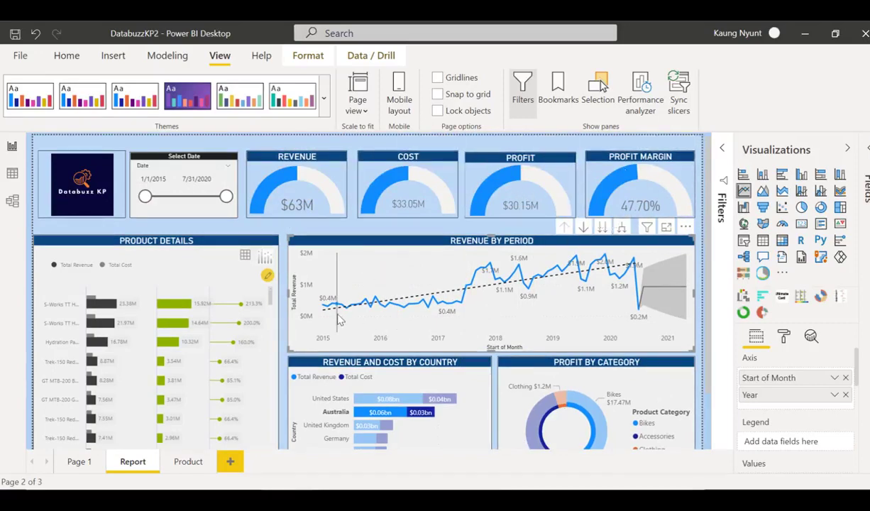
left_click(380, 416)
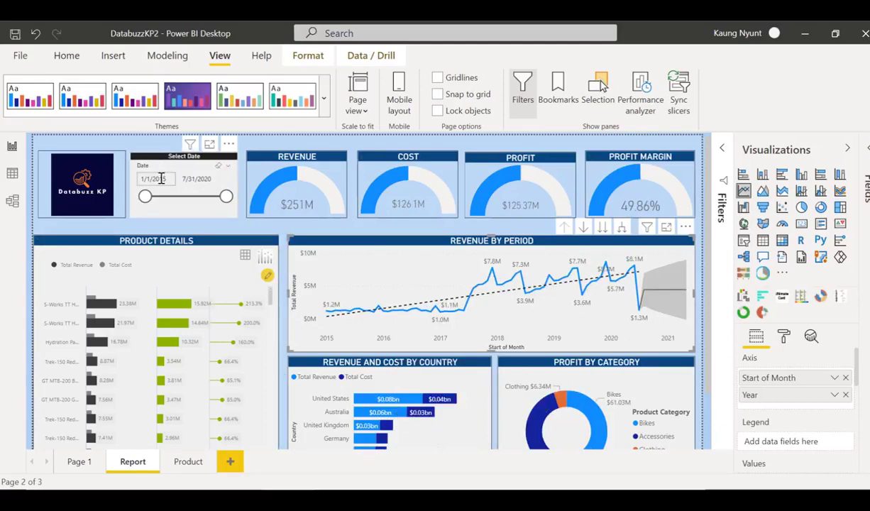
Step: View the start-date and end-date calendars of the Select Date slicer
left_click(161, 179)
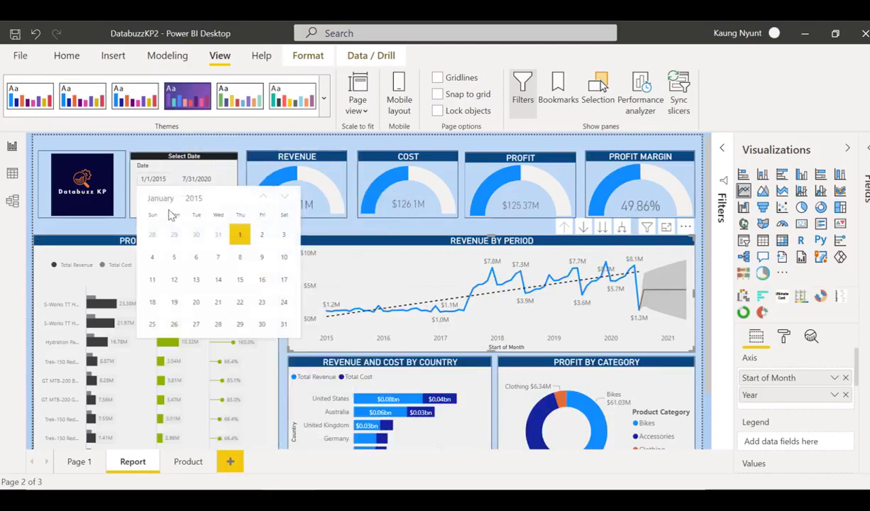
left_click(192, 177)
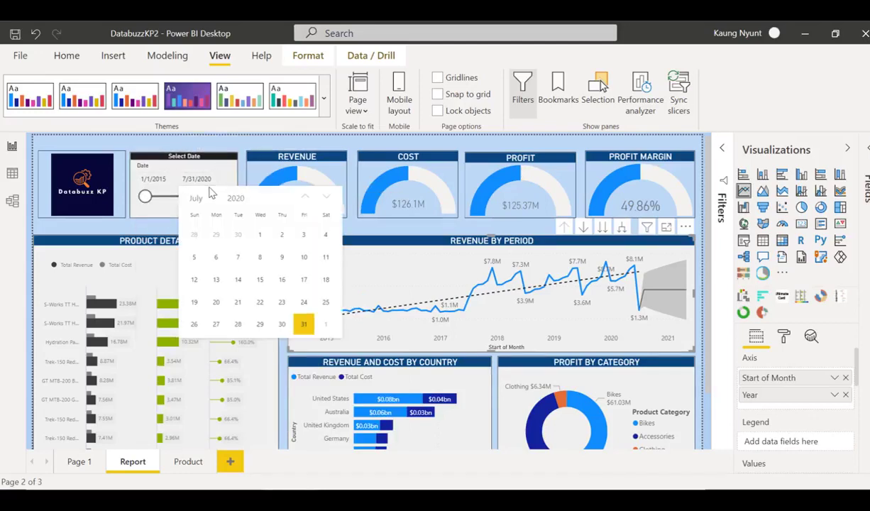
left_click(182, 179)
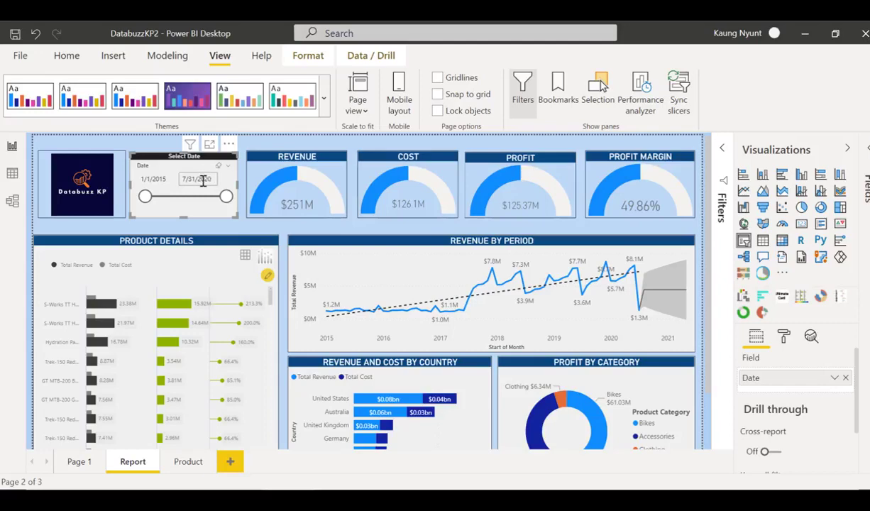
Step: Narrow the Select Date slicer to the range 3/26/2016 to 1/24/2018 and review Revenue by Period
left_click_drag(144, 196, 163, 195)
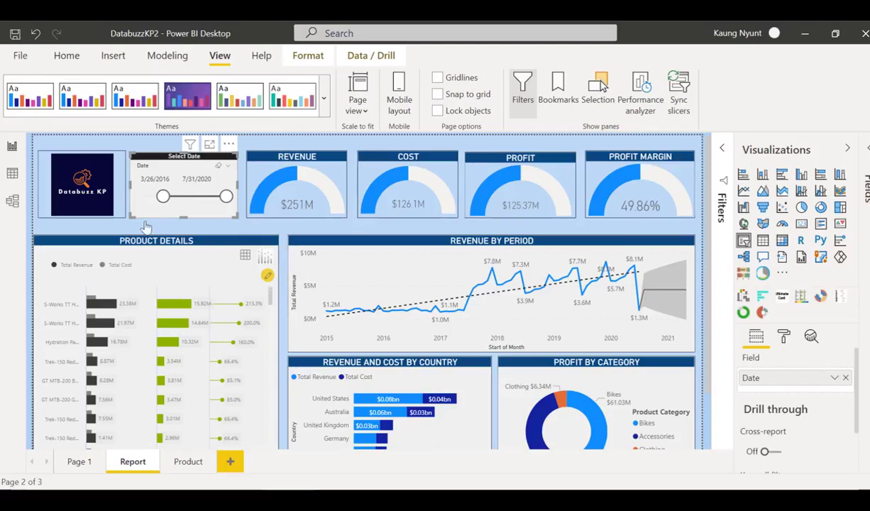
left_click_drag(226, 196, 190, 196)
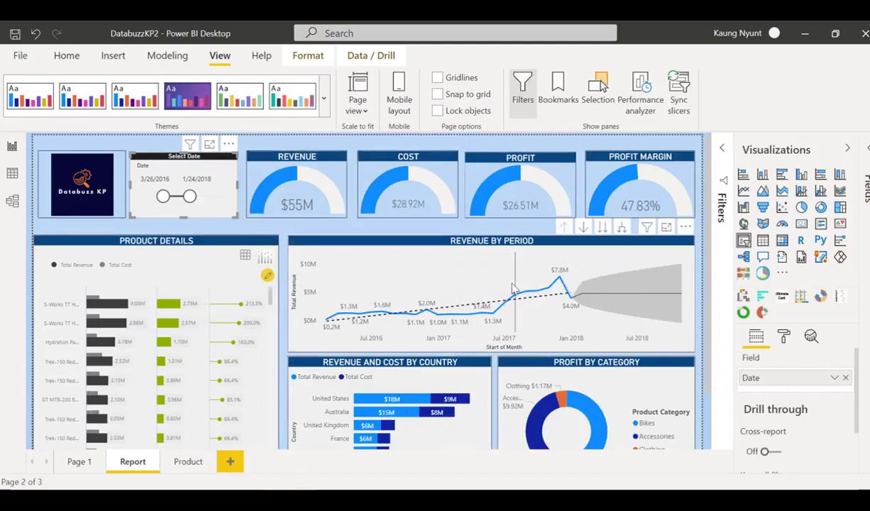
mouse_move(510, 291)
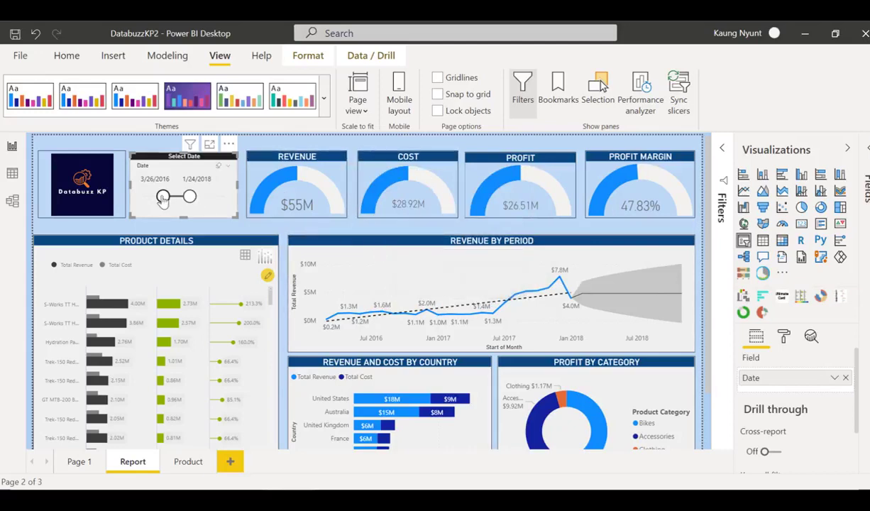
Step: Restore the Select Date slicer to the full range, 1/1/2015 to 7/31/2020
left_click_drag(163, 198, 145, 197)
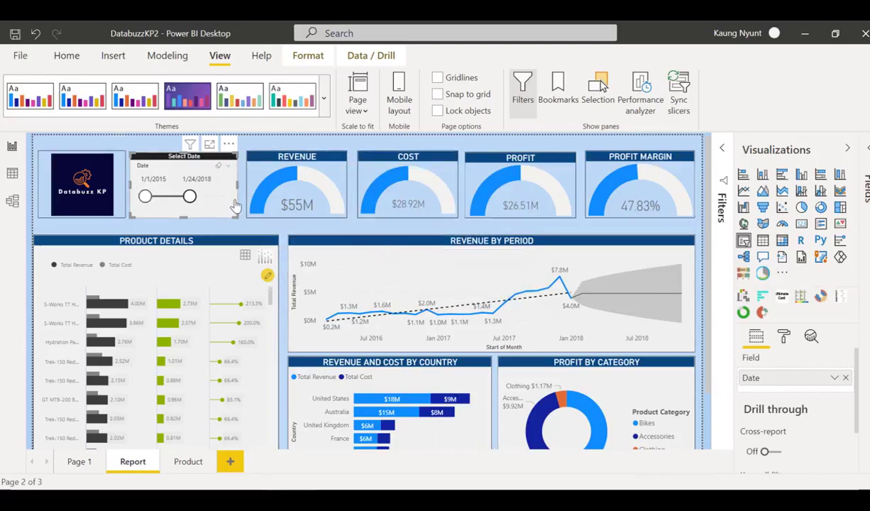
left_click(236, 205)
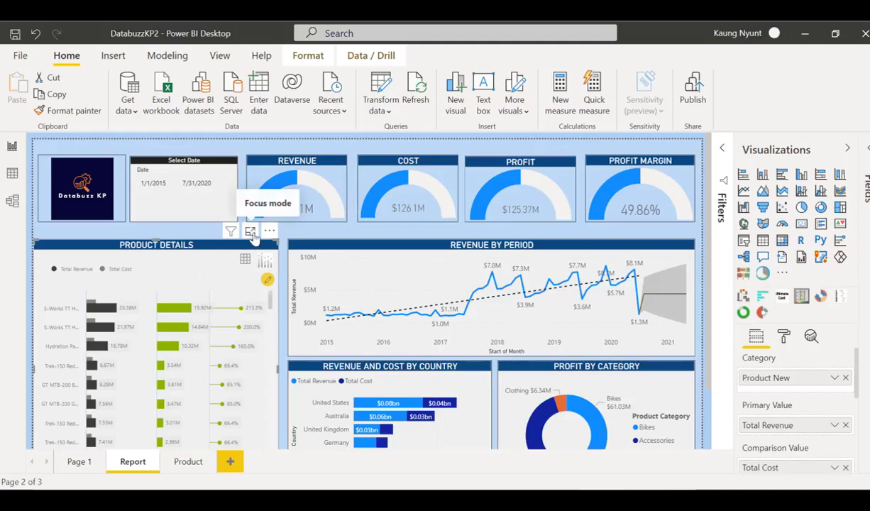
Step: Examine the Product Details visual in focus mode, including each product's revenue, cost and variance, and switch to its summary table
left_click(250, 232)
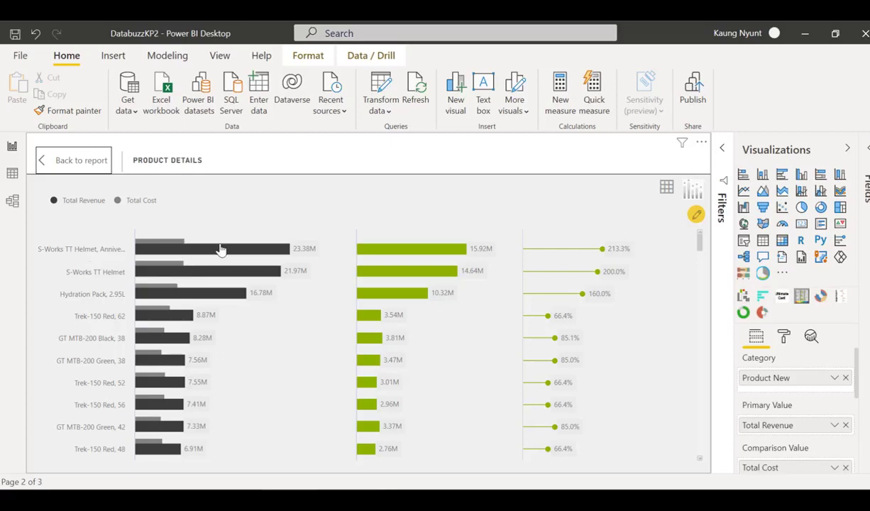
mouse_move(219, 249)
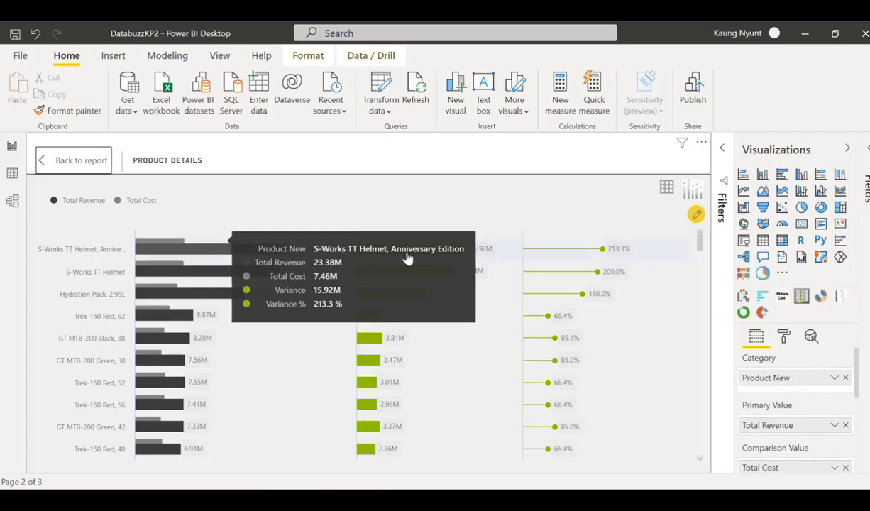
scroll(660, 291, "down", 5)
scroll(589, 313, "down", 3)
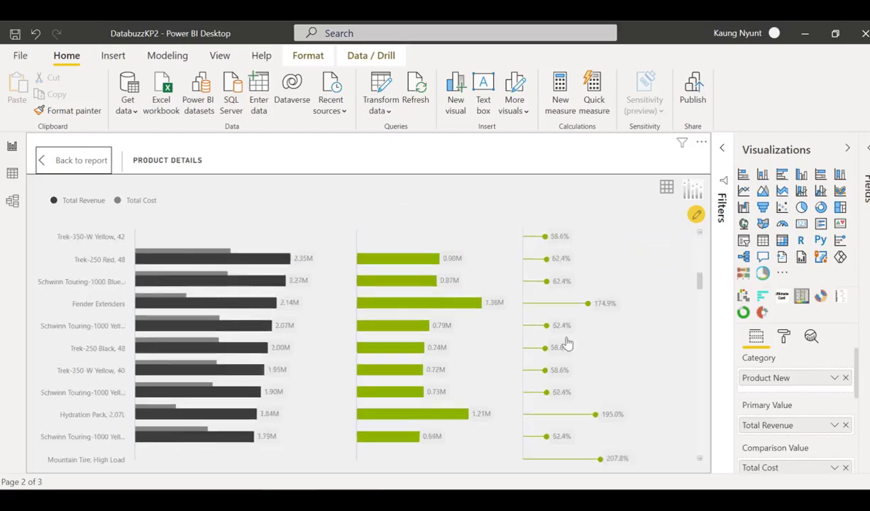
scroll(525, 303, "down", 3)
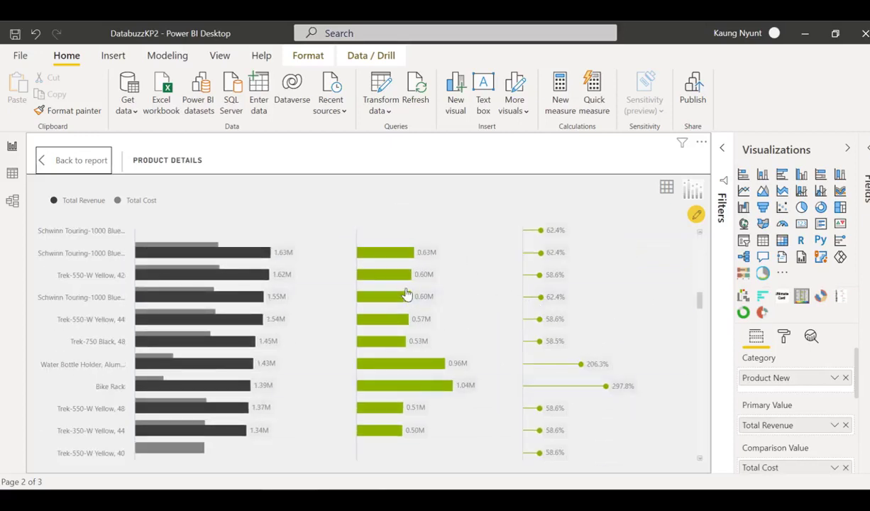
scroll(409, 297, "up", 5)
scroll(409, 298, "up", 3)
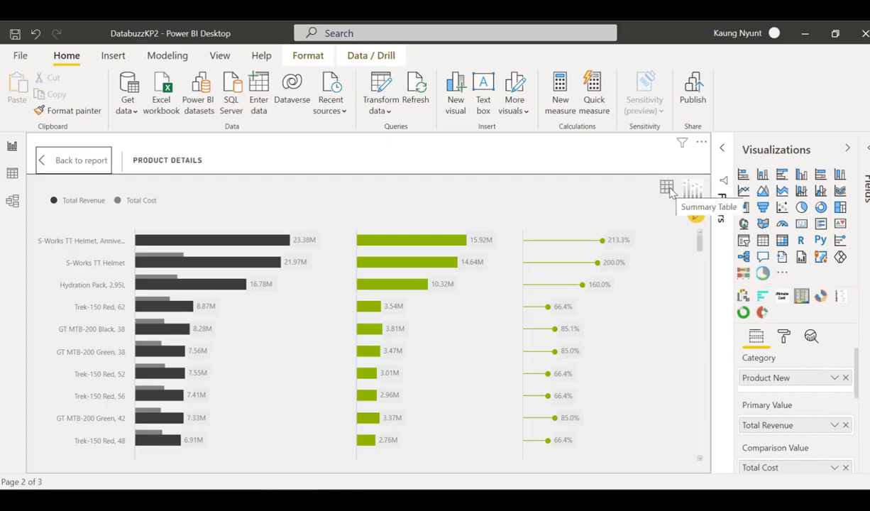
left_click(667, 188)
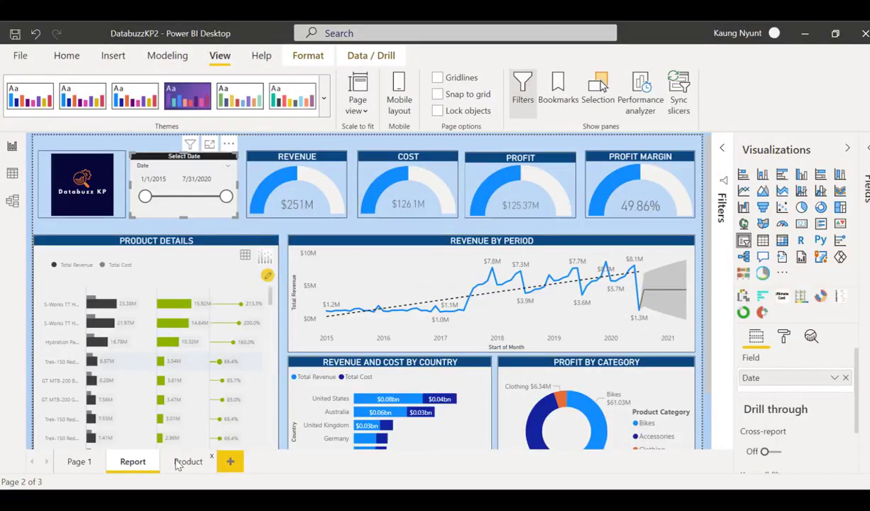
Step: On the Product page, review the decomposition tree's Bikes revenue breakdown and expand the Accessories branch
left_click(186, 462)
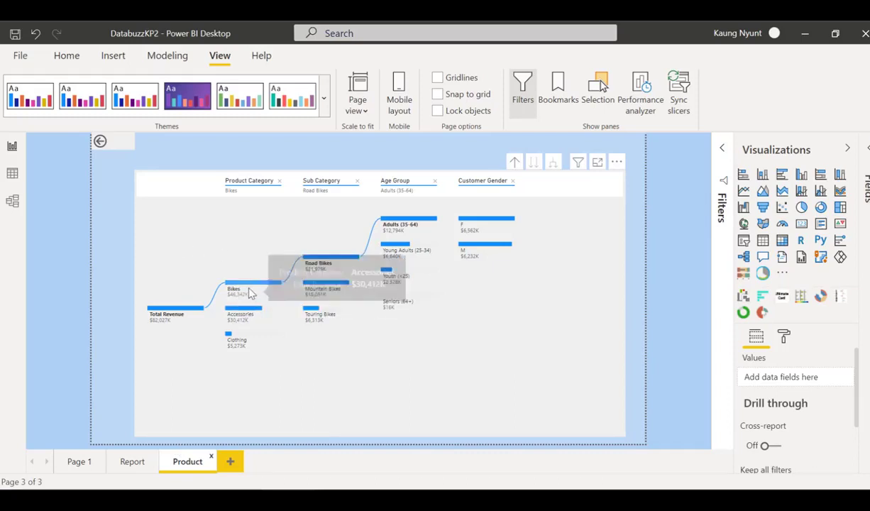
mouse_move(248, 295)
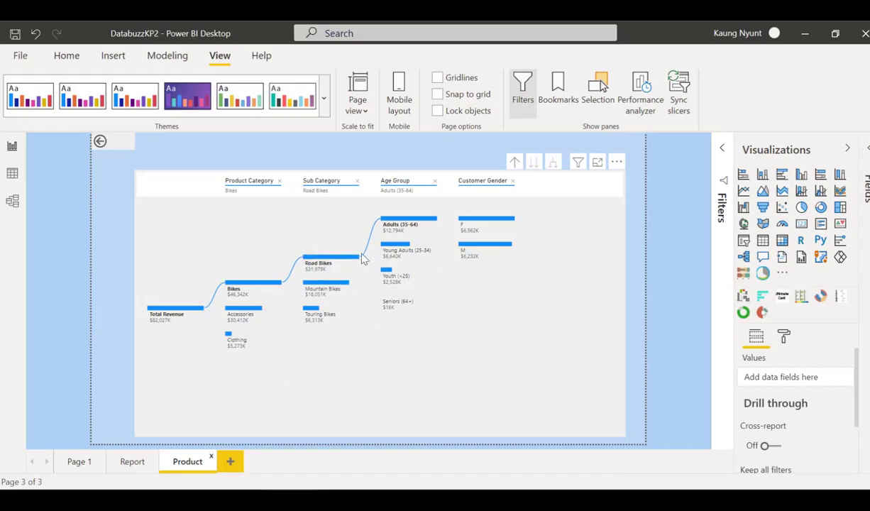
mouse_move(345, 271)
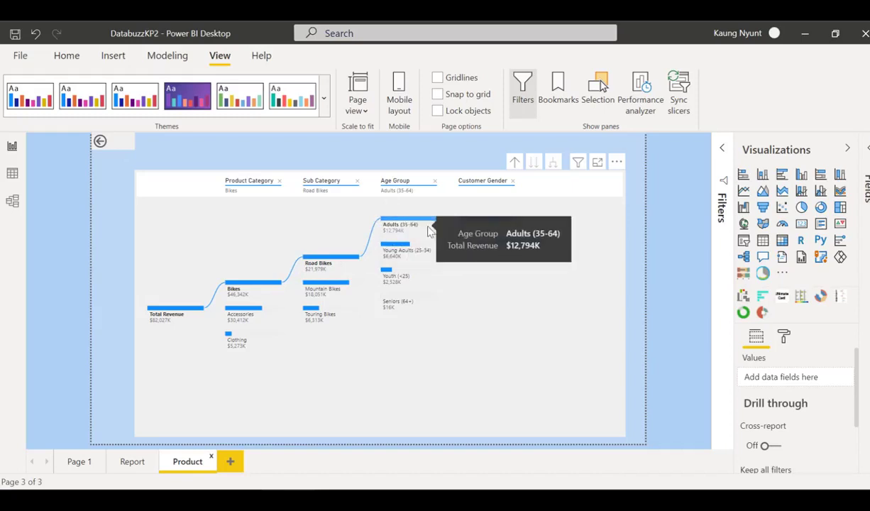
mouse_move(419, 234)
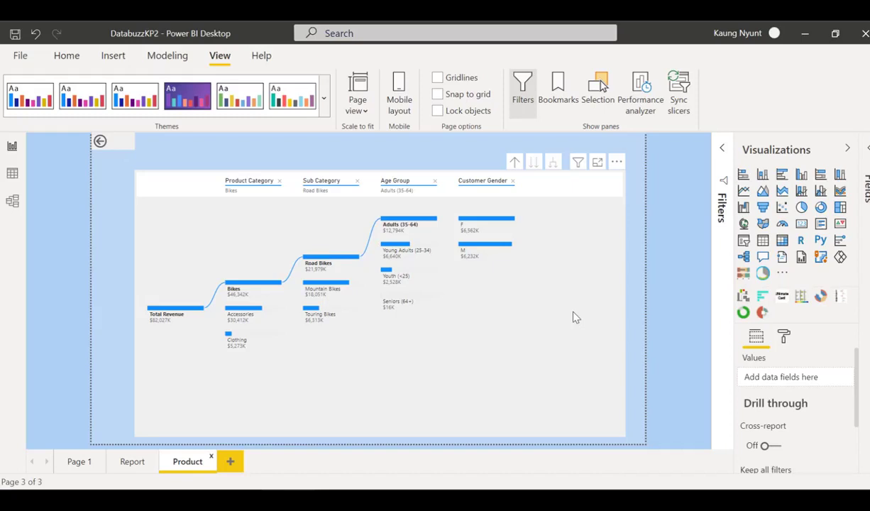
left_click(244, 314)
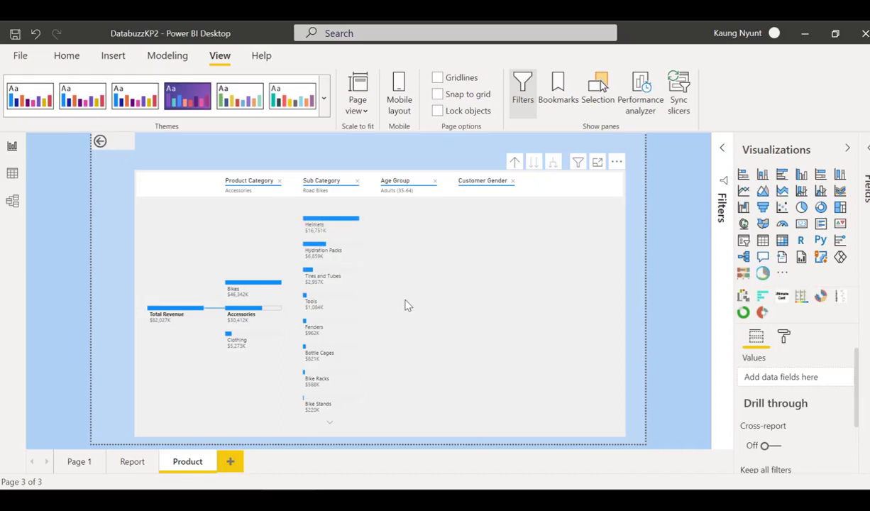
Step: Look through all Accessories subcategories in the decomposition tree and expand Helmets to break its revenue down by age group and customer gender
left_click(329, 422)
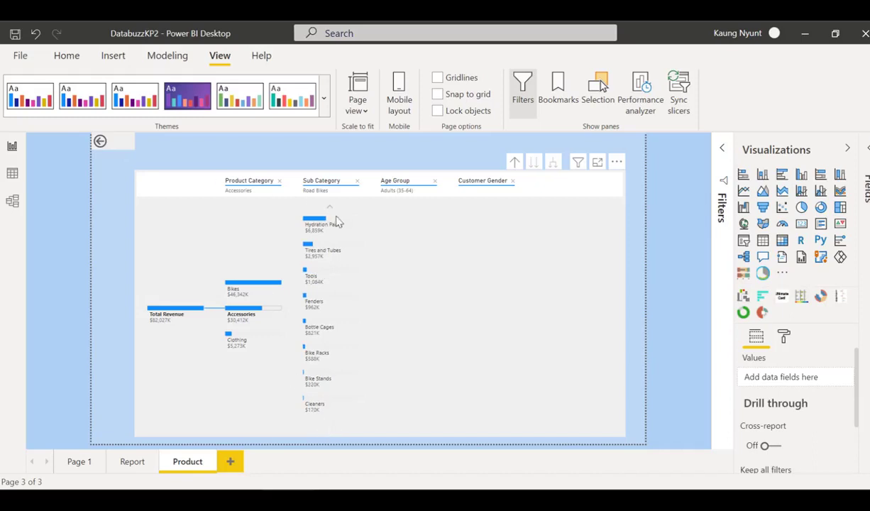
left_click(329, 209)
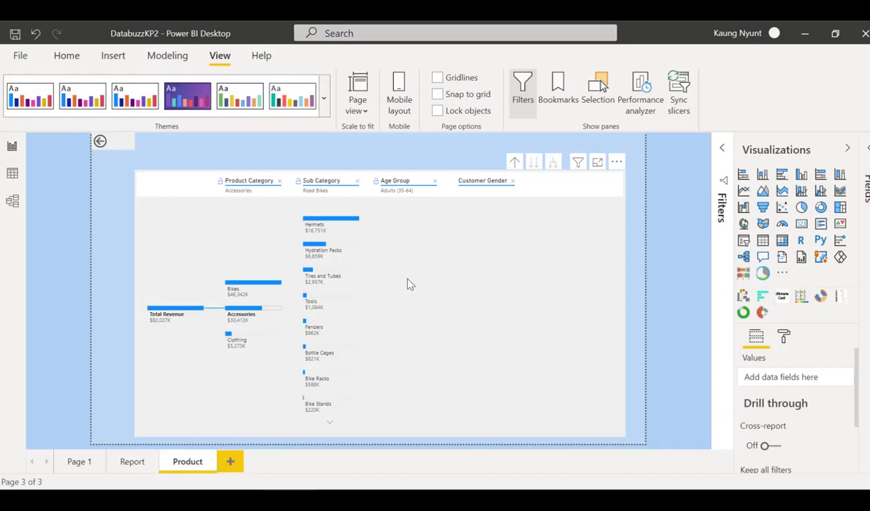
left_click(328, 221)
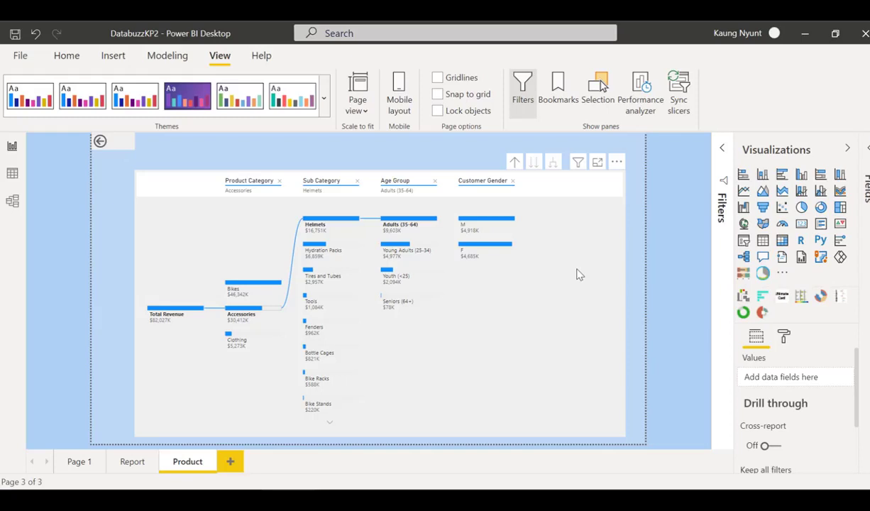
Step: Switch the decomposition tree to the Clothing category and expand Jerseys down to age group and customer gender
left_click(236, 339)
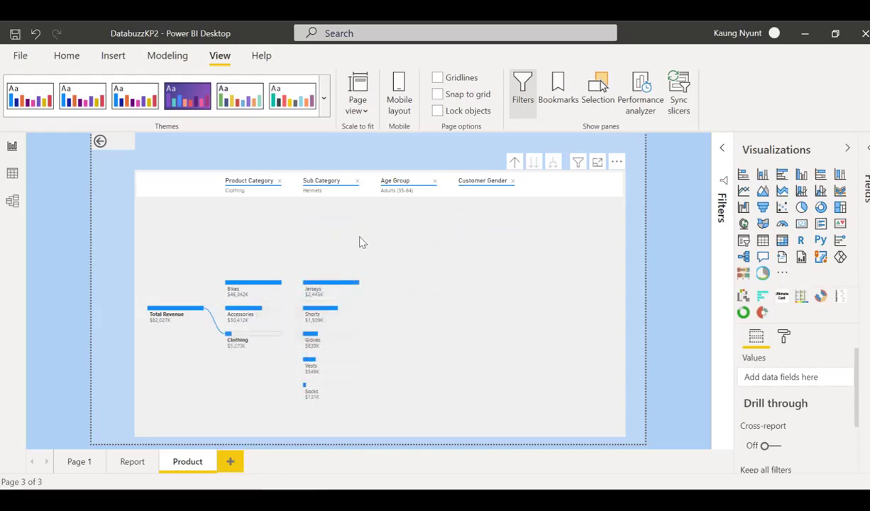
left_click(334, 288)
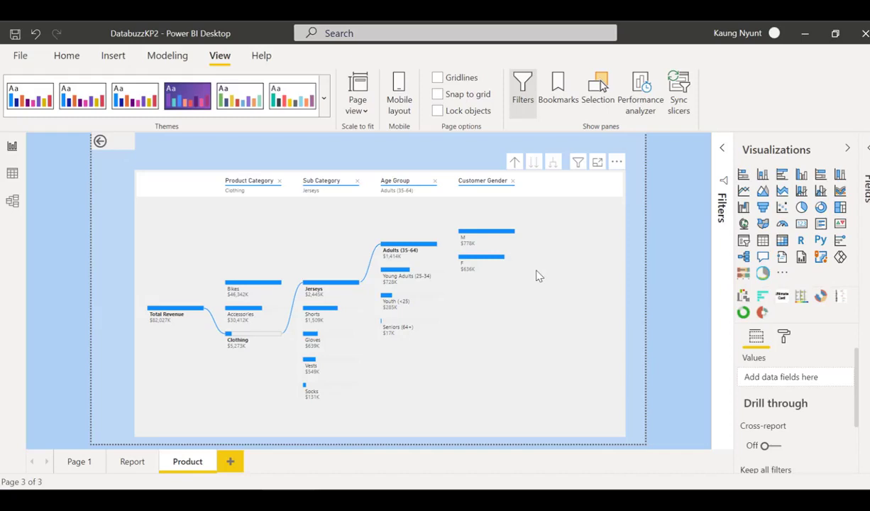
Step: Return to the Report page, review the Revenue gauge and bring up the command for refreshing the report's data
left_click(132, 462)
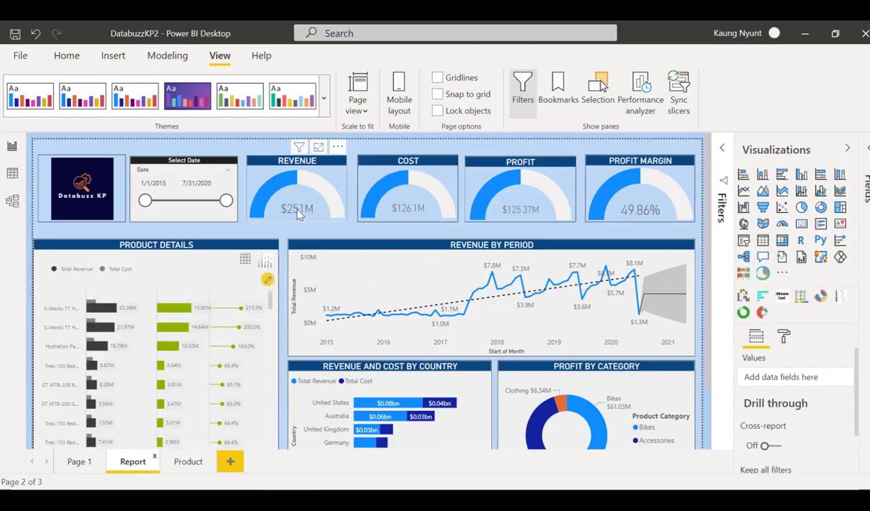
mouse_move(299, 214)
left_click(69, 60)
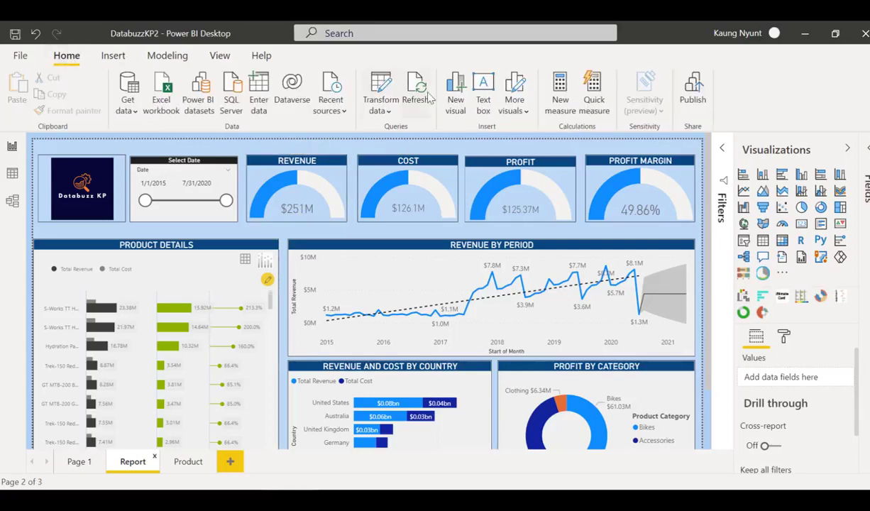